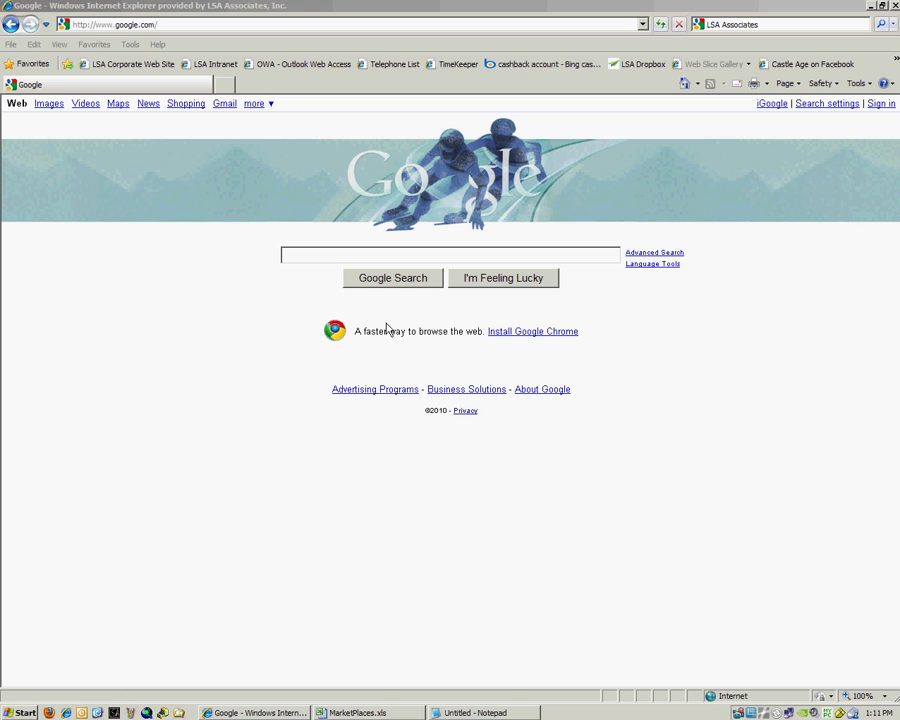
# - Copy the first school name, Bernice Ayer Middle School, from the Notepad list
pyautogui.click(119, 104)
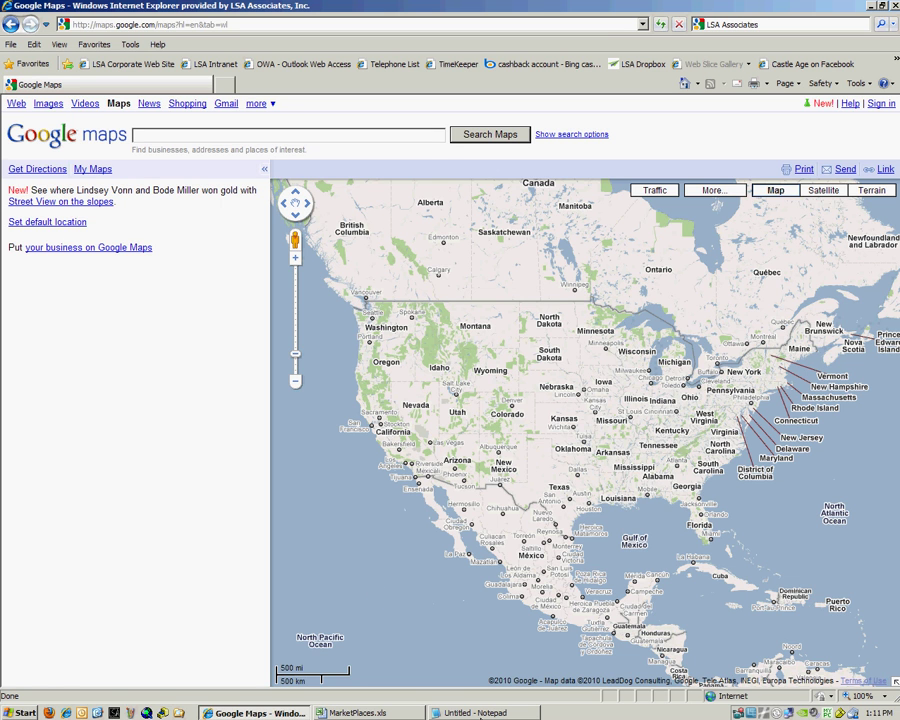
pyautogui.click(481, 713)
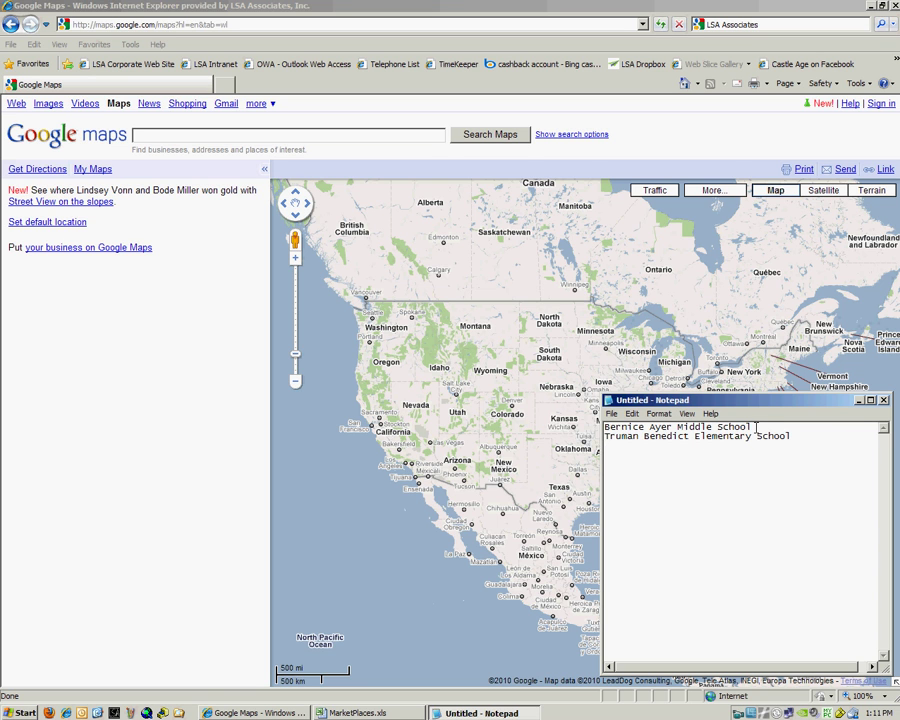
pyautogui.moveTo(752, 427); pyautogui.dragTo(604, 427)
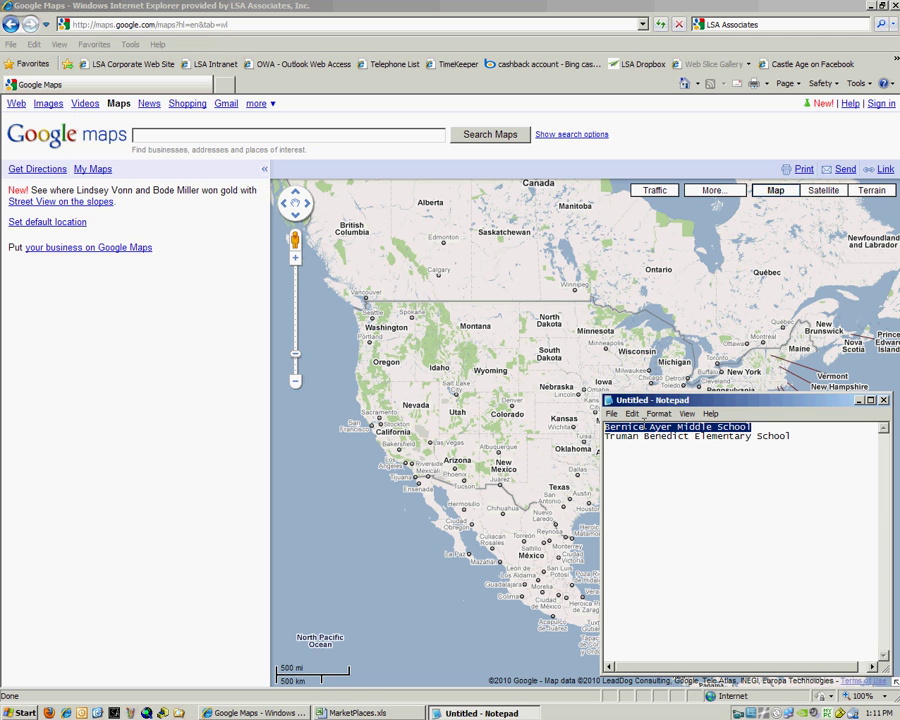
pyautogui.hotkey('ctrl', 'c')
# - Search Google Maps for 'Bernice Ayer Middle School, San Clemente, CA'
pyautogui.click(245, 138)
pyautogui.hotkey('ctrl', 'v')
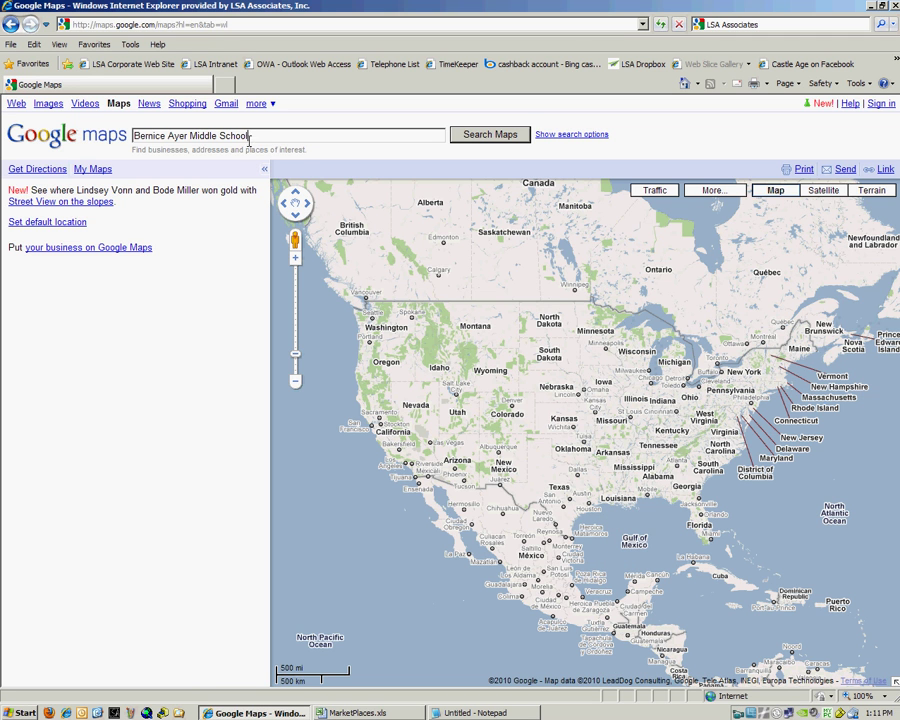
pyautogui.write(', San Clemente, CA')
pyautogui.click(488, 137)
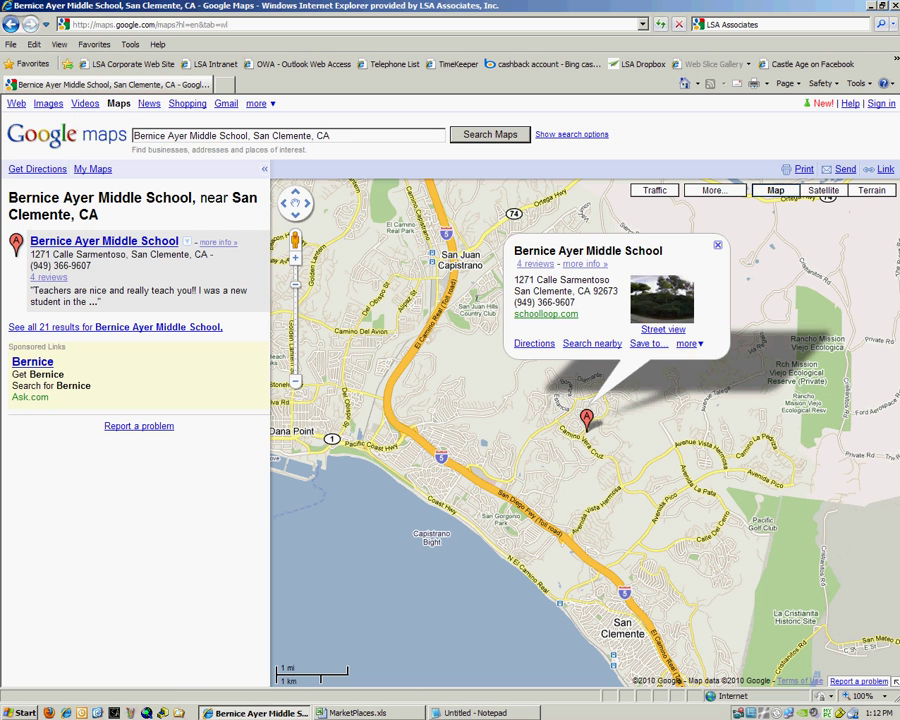
# - Zoom close on the Bernice Ayer campus in satellite view with the side panel collapsed
pyautogui.click(296, 283)
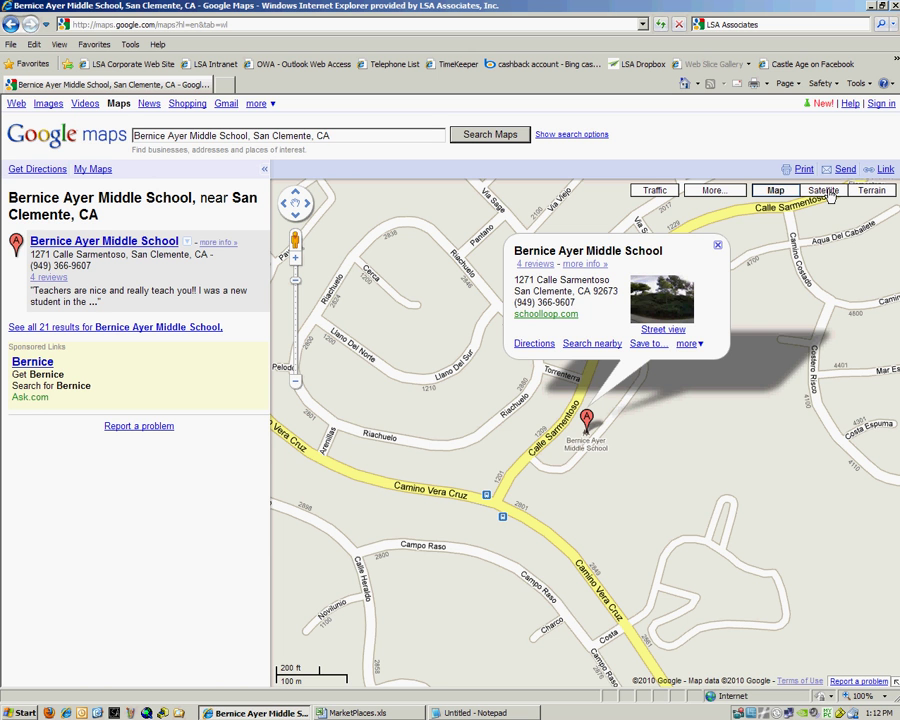
pyautogui.click(829, 192)
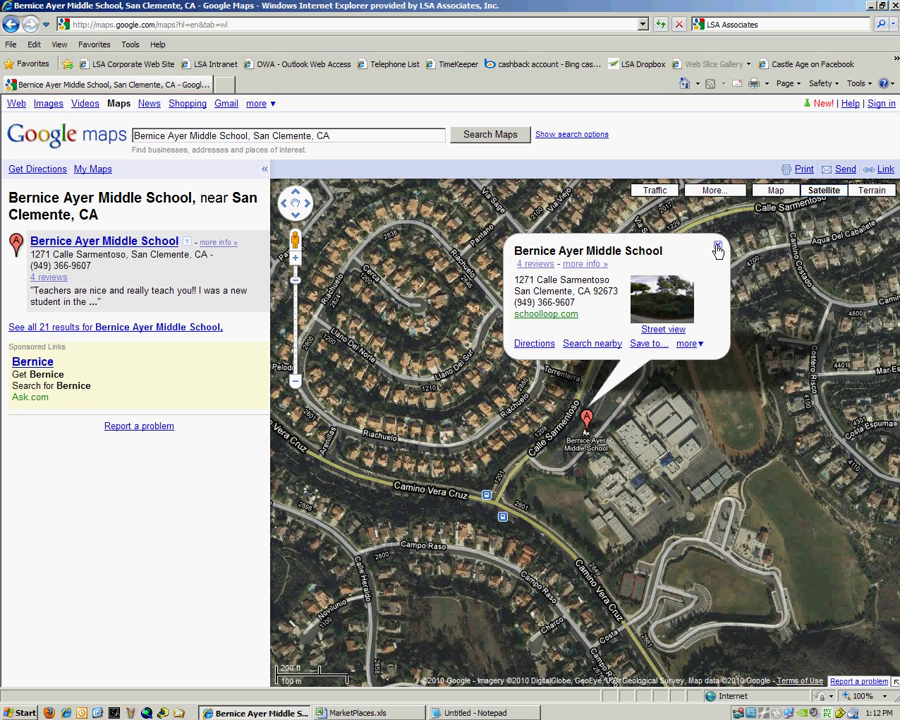
pyautogui.click(717, 247)
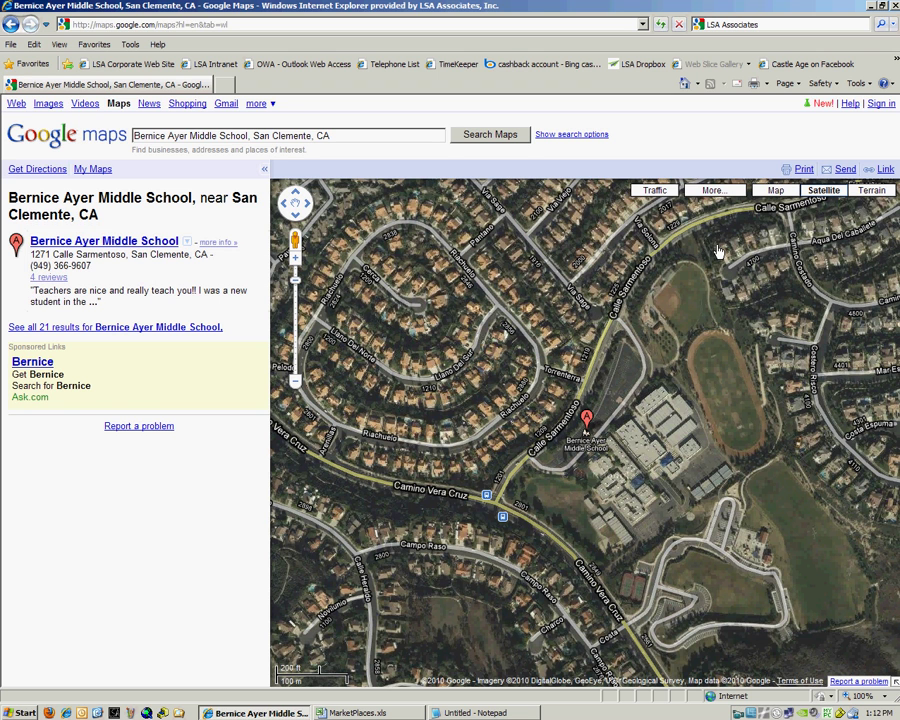
pyautogui.click(266, 173)
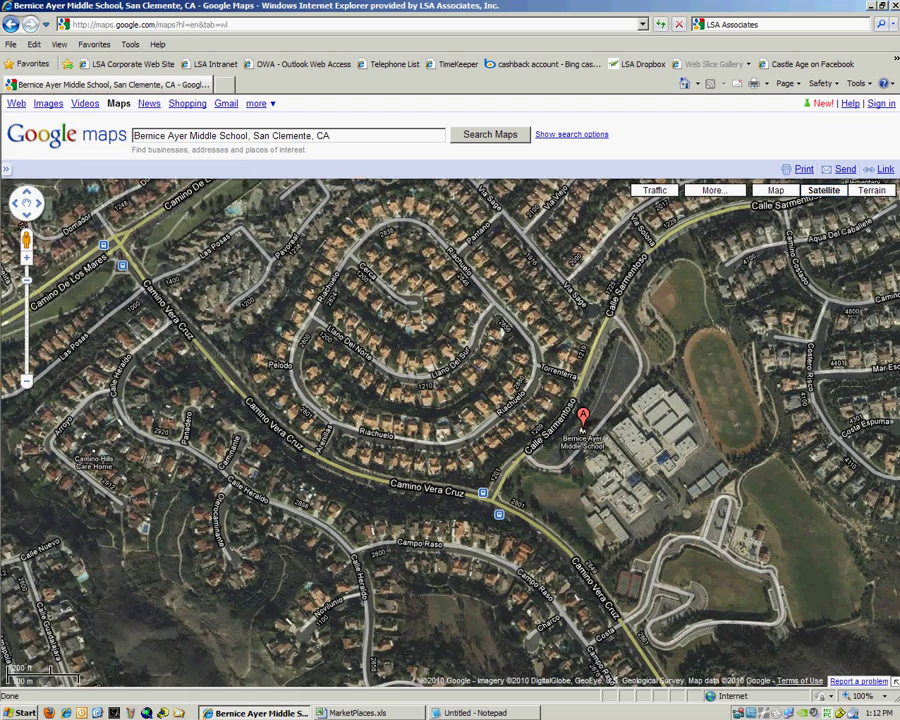
pyautogui.moveTo(599, 458); pyautogui.dragTo(488, 446)
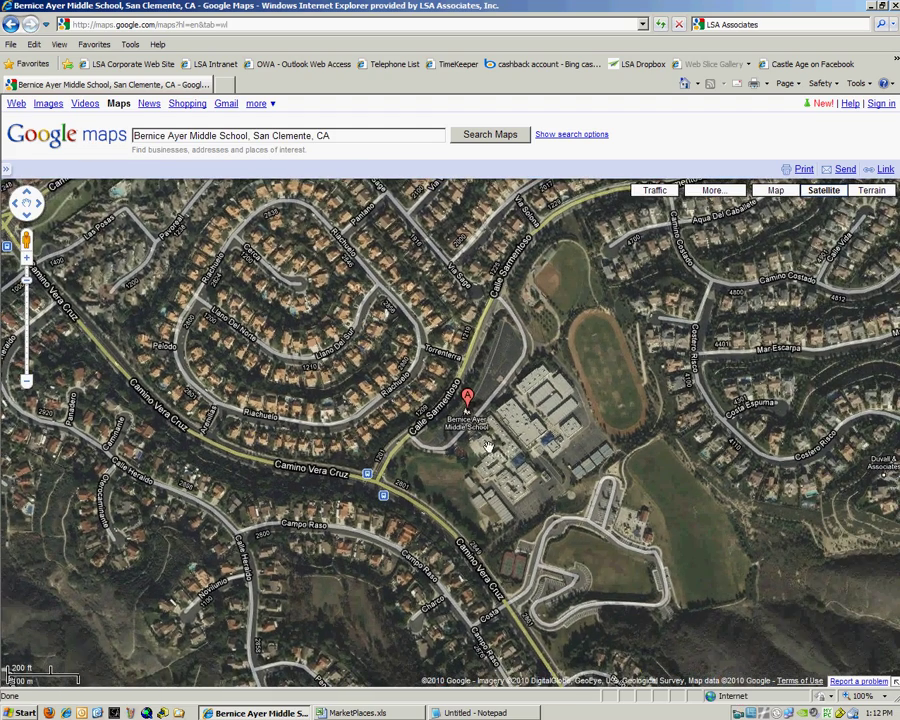
pyautogui.scroll(1, 488, 446)
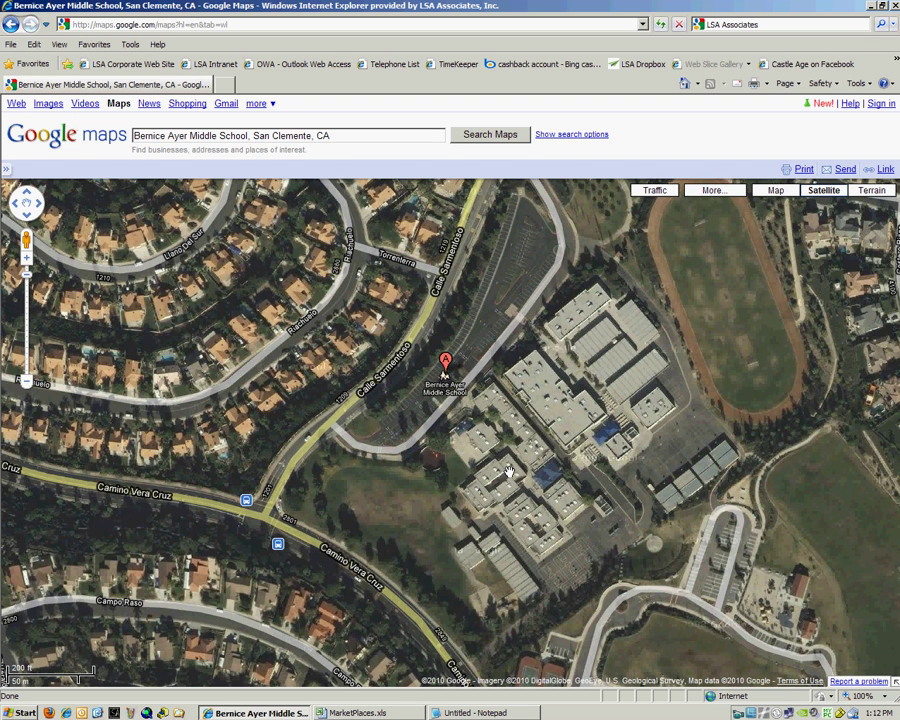
# - Use What's here? on the main building and select its coordinates 33.466099,-117.6259
pyautogui.rightClick(509, 471)
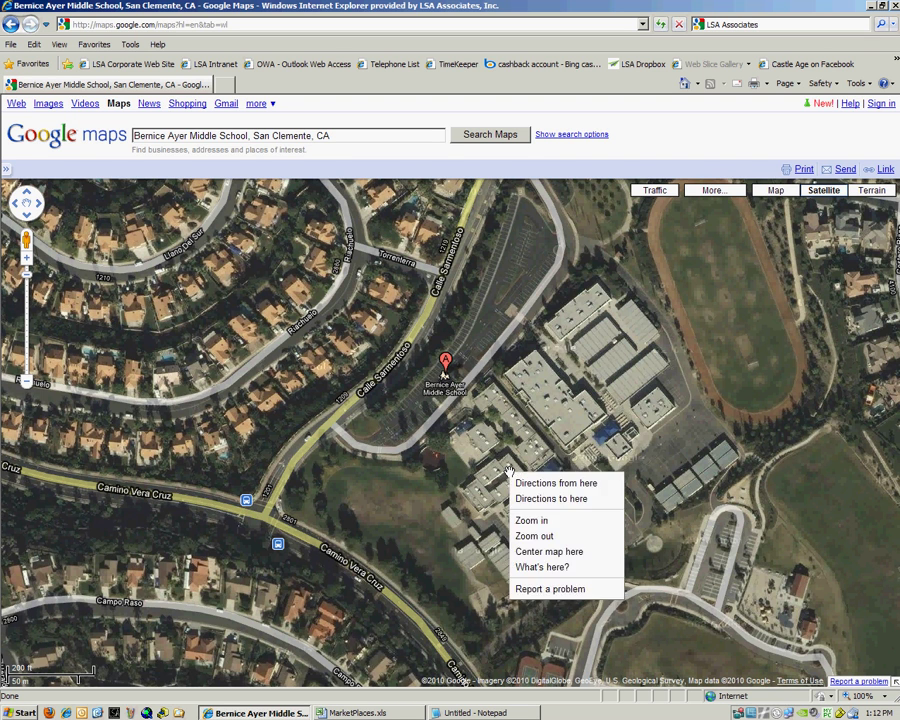
pyautogui.click(577, 570)
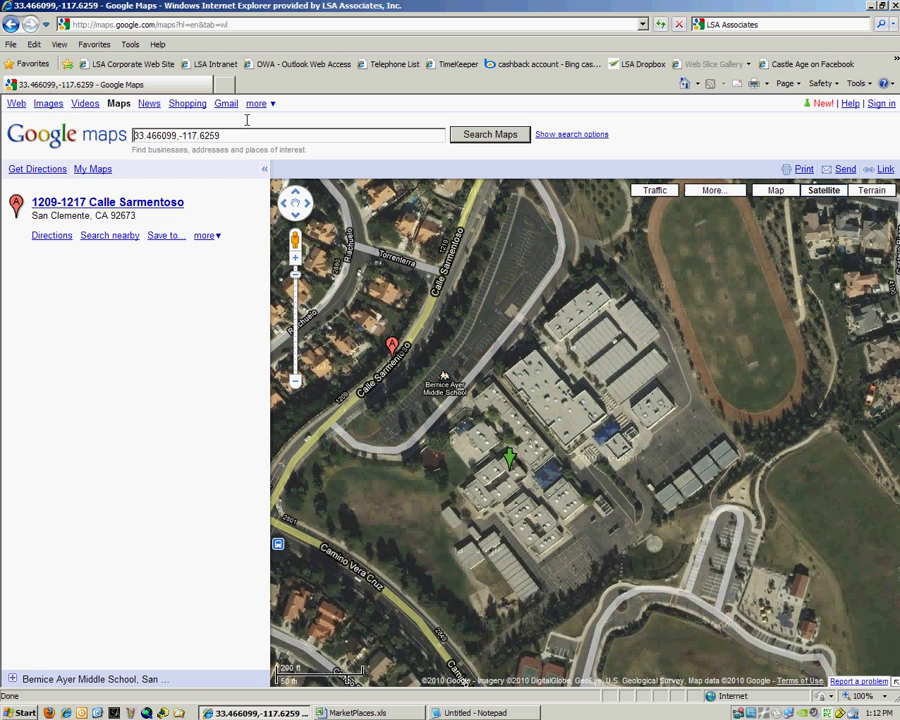
pyautogui.click(240, 131)
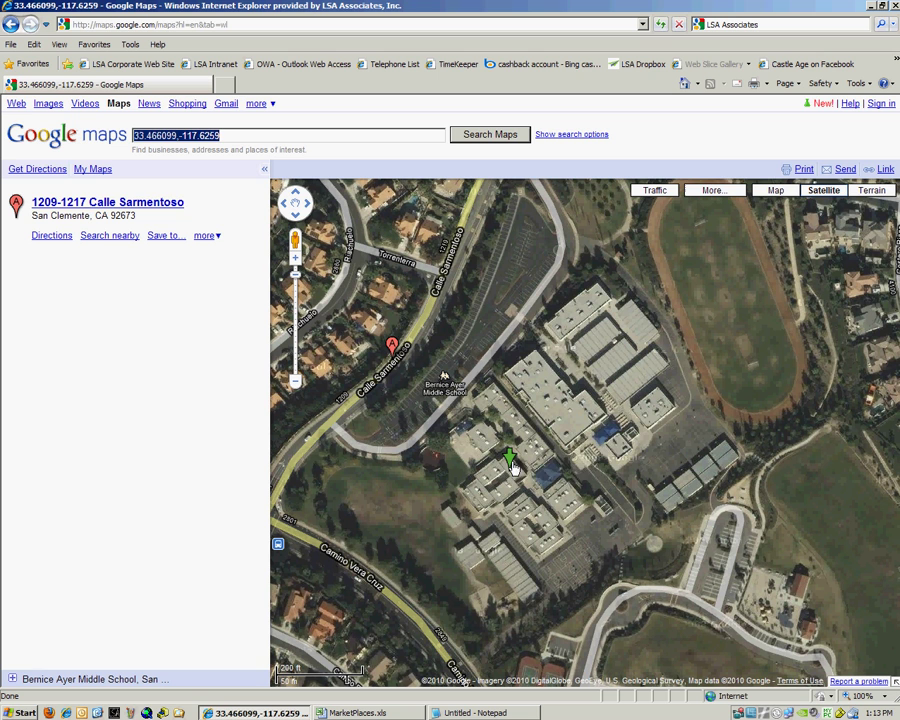
pyautogui.moveTo(508, 466)
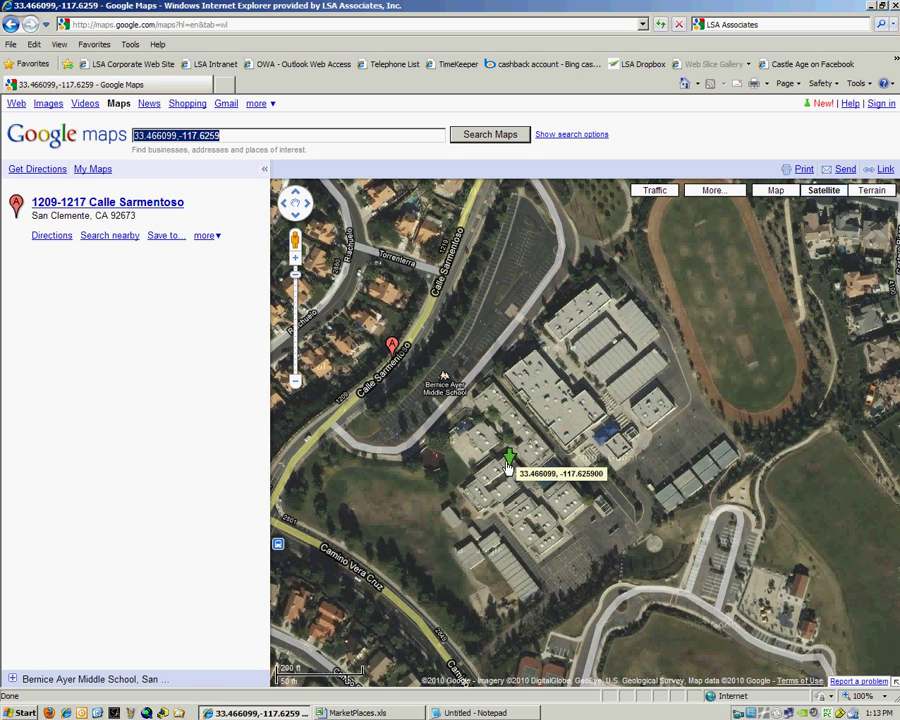
# - Copy Truman Benedict Elementary School from the list and search Maps for it with ', San Clemete, CA' added
pyautogui.click(490, 713)
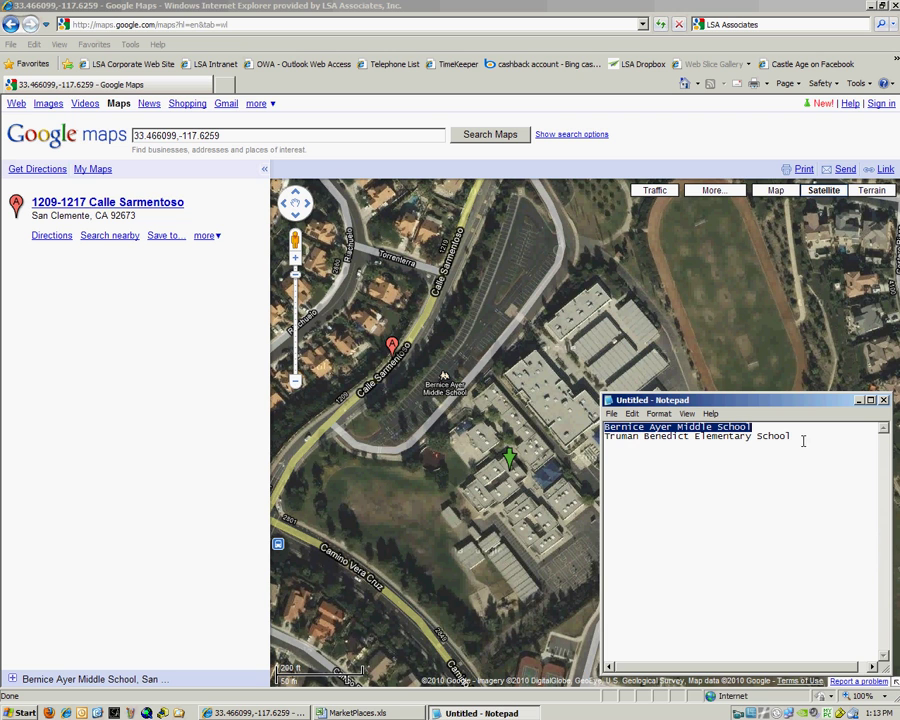
pyautogui.moveTo(791, 437); pyautogui.dragTo(605, 442)
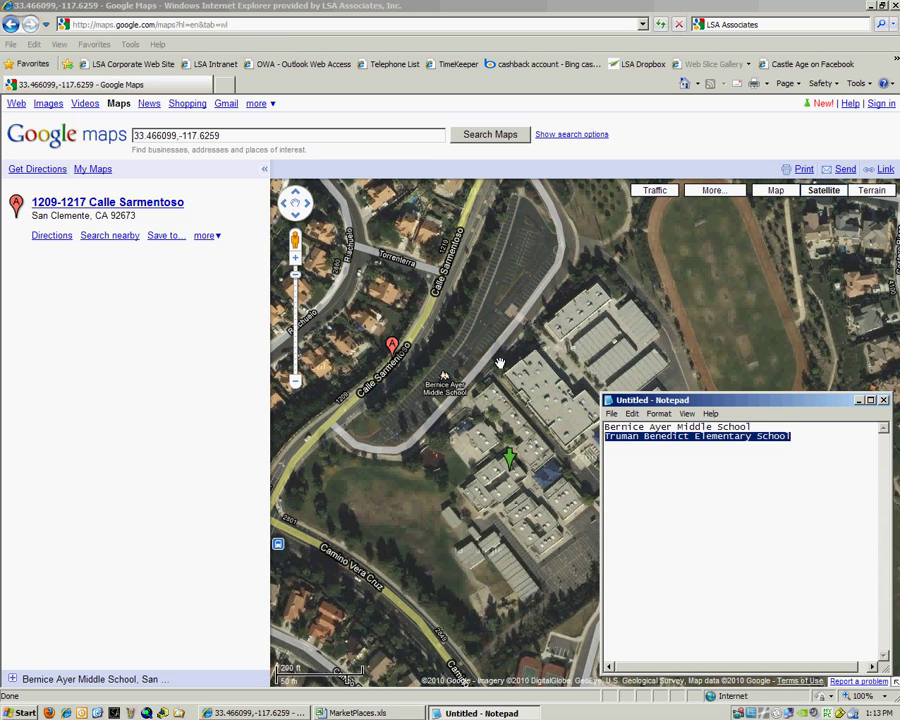
pyautogui.click(258, 137)
pyautogui.tripleClick(290, 135)
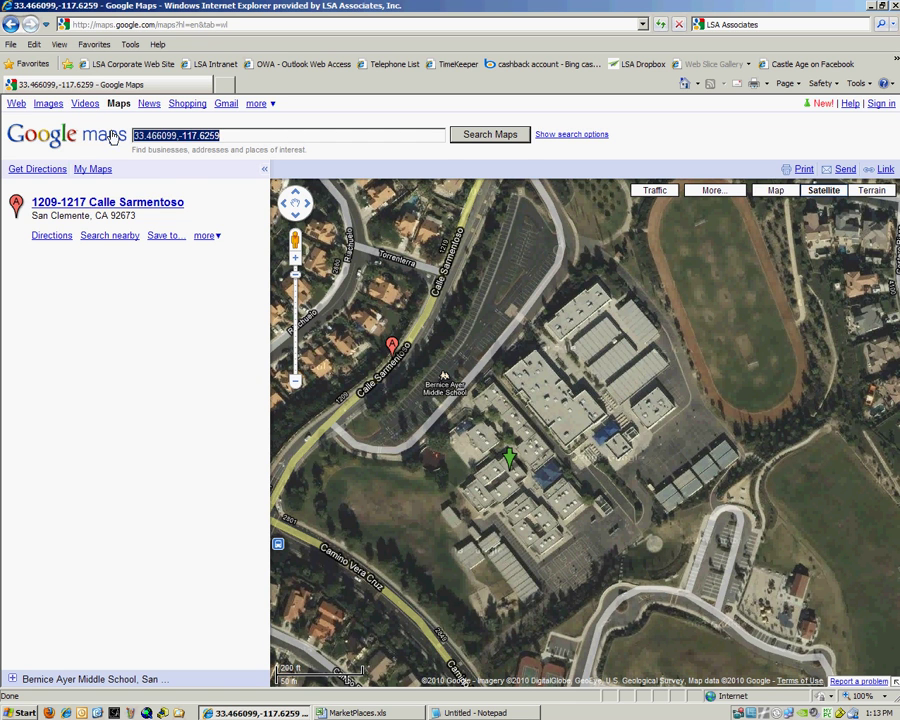
pyautogui.hotkey('ctrl', 'v')
pyautogui.write(', ')
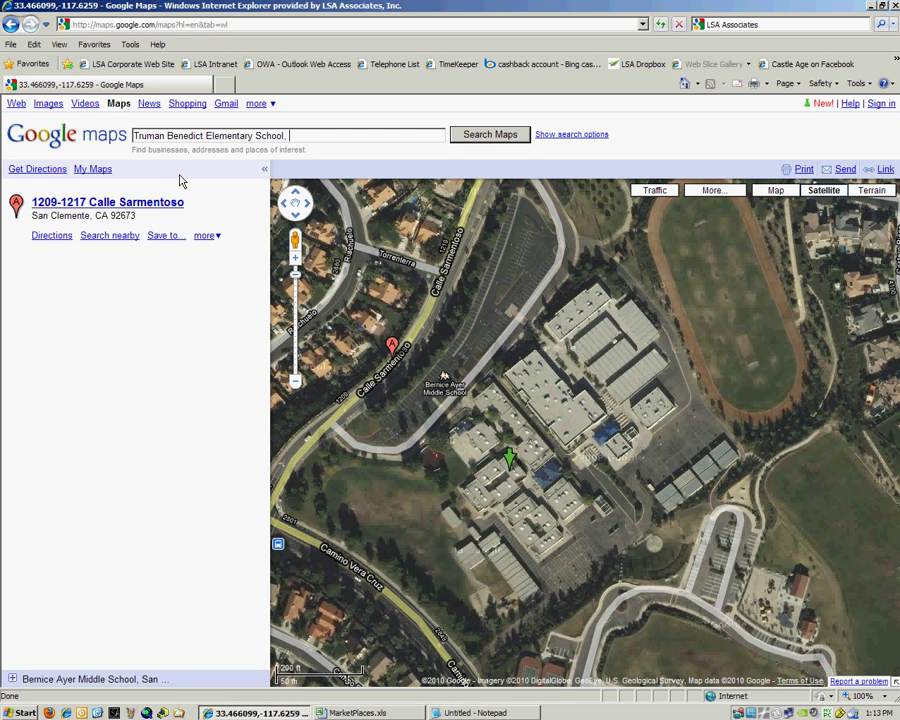
pyautogui.write('San Clemete, CA')
pyautogui.press('Return')
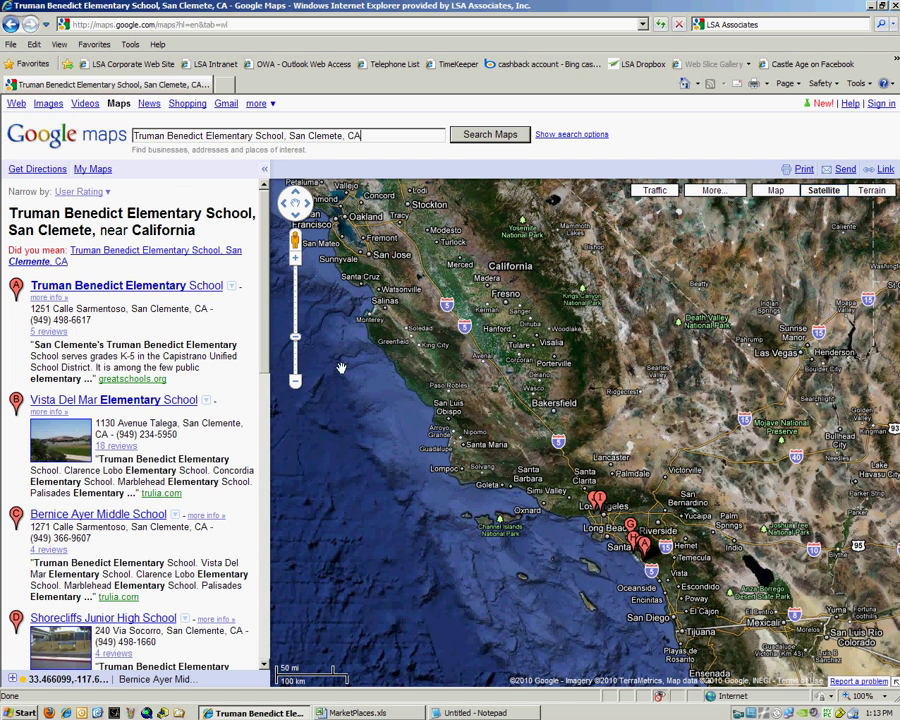
# - Open result A for Truman Benedict Elementary and zoom in several levels on its marker
pyautogui.click(160, 290)
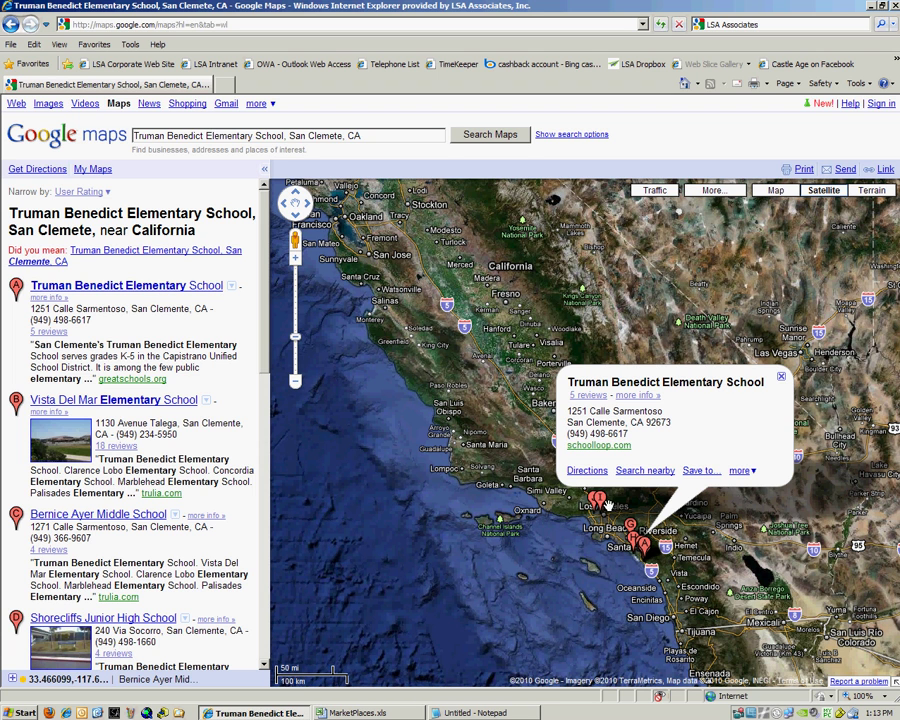
pyautogui.moveTo(683, 553); pyautogui.dragTo(629, 469)
pyautogui.click(294, 325)
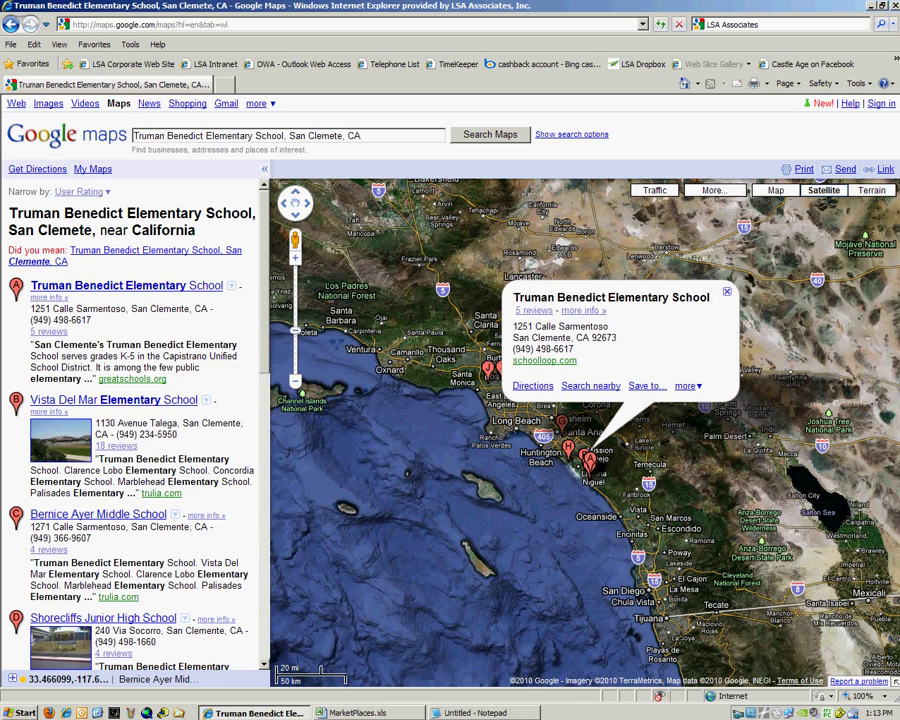
pyautogui.click(293, 308)
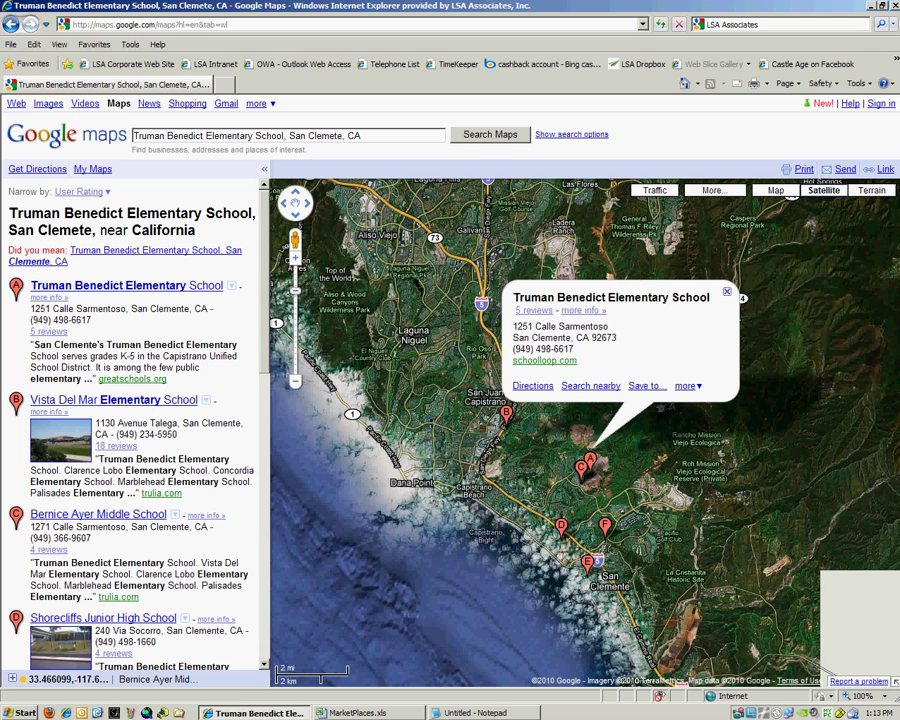
pyautogui.click(294, 290)
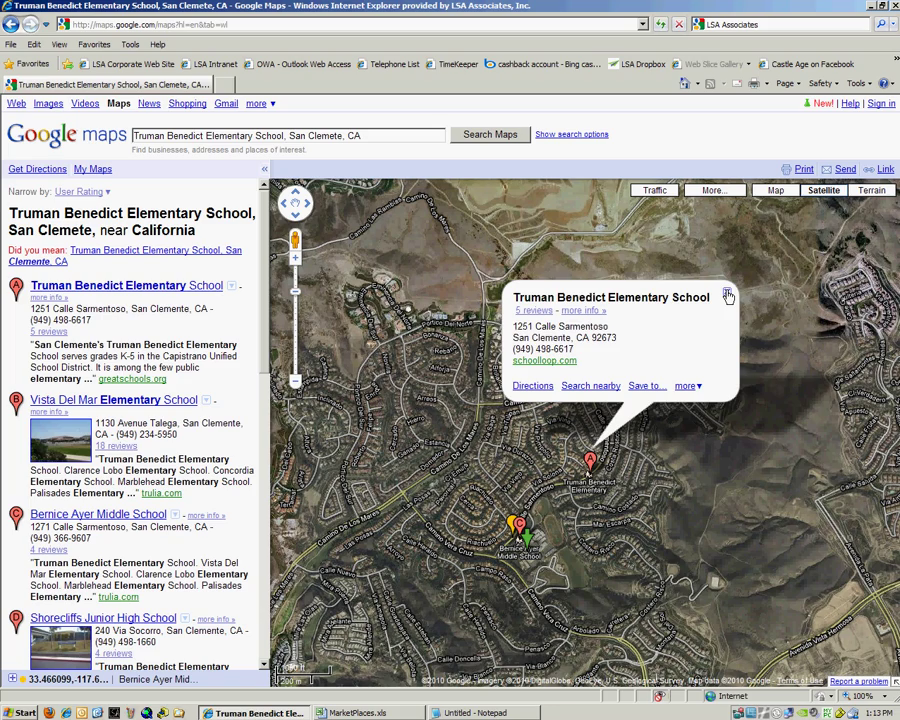
# - Close the info bubble, collapse the results panel and zoom into imagery around Truman Benedict Elementary
pyautogui.click(728, 296)
pyautogui.click(264, 169)
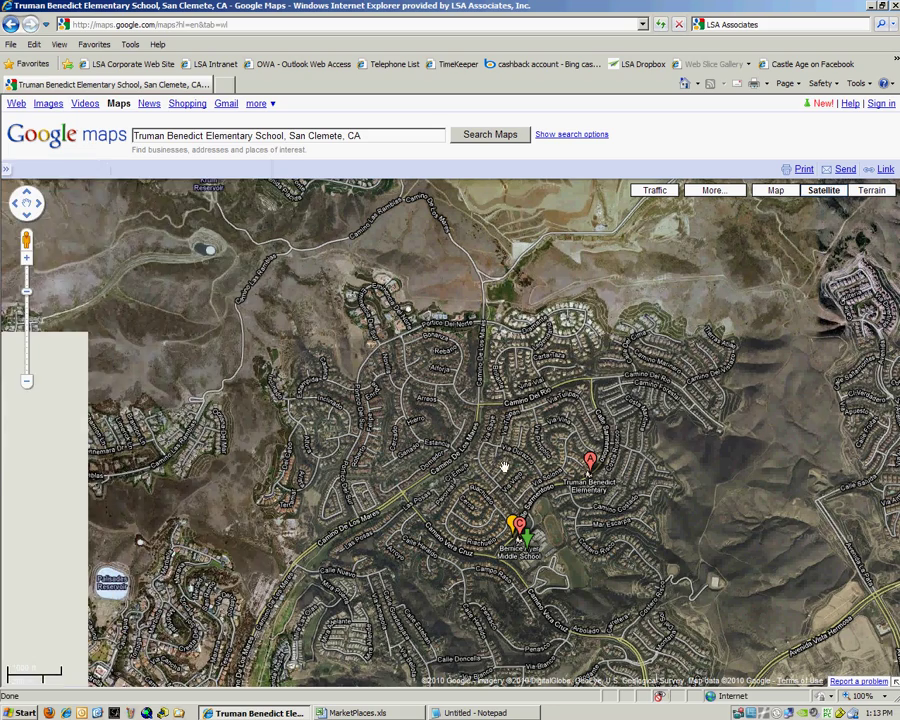
pyautogui.doubleClick(505, 467)
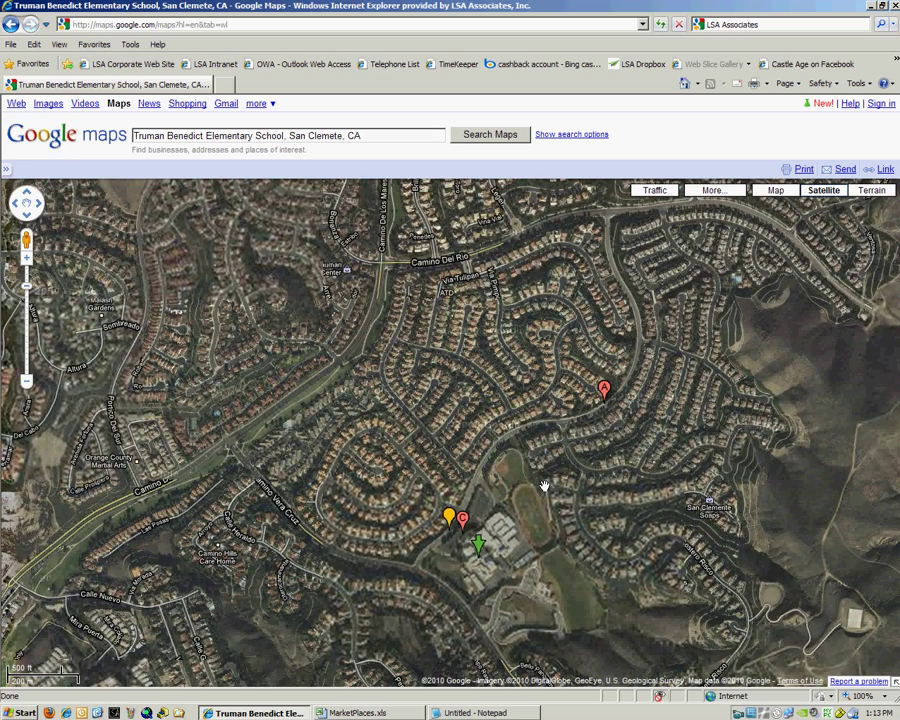
pyautogui.moveTo(544, 487); pyautogui.dragTo(502, 448)
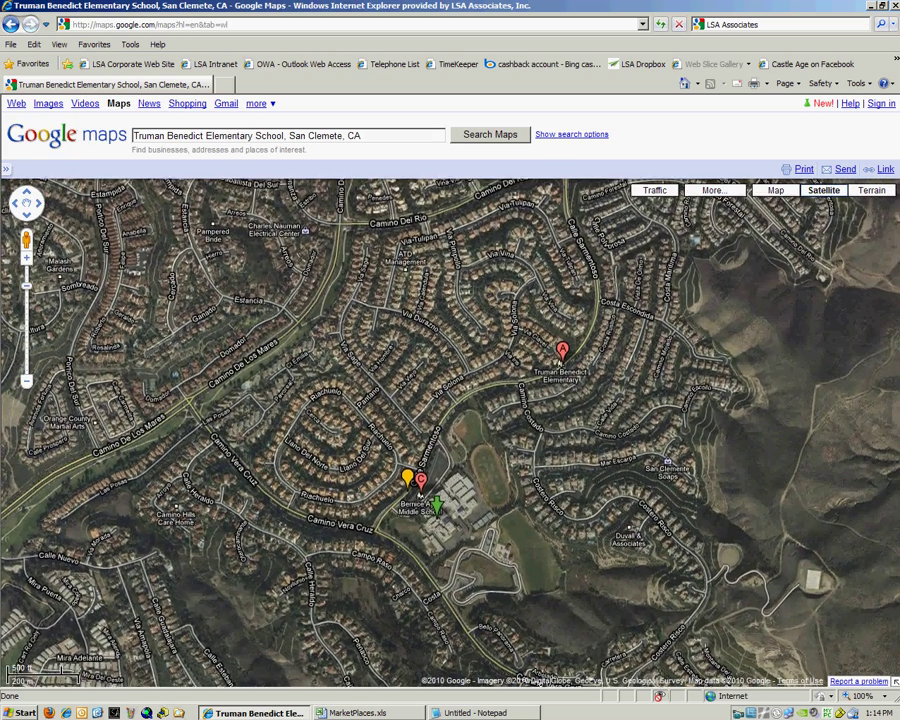
pyautogui.scroll(1, 556, 368)
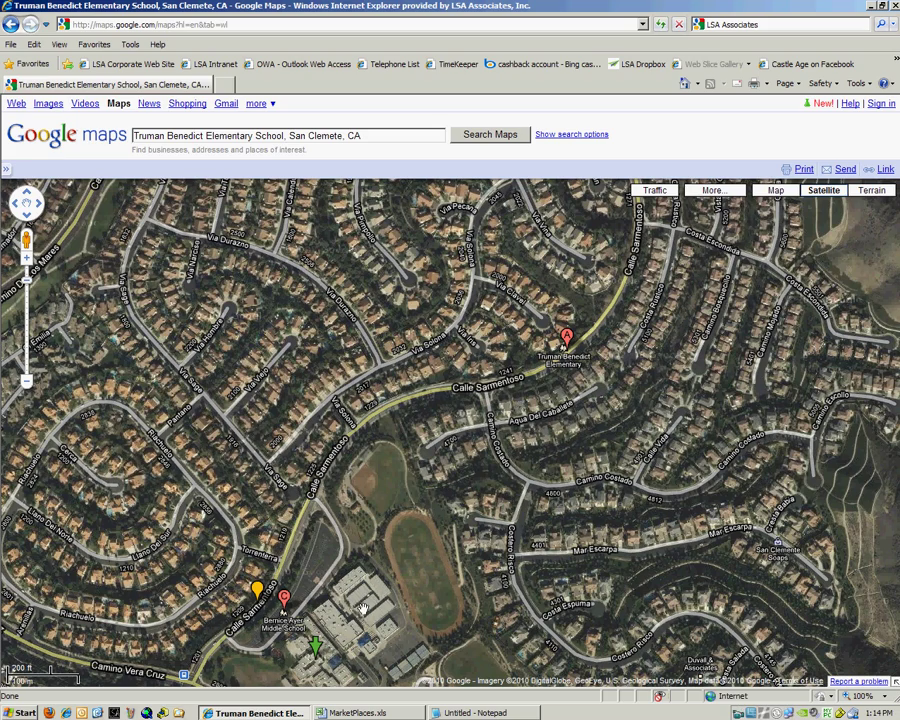
pyautogui.moveTo(460, 544); pyautogui.dragTo(487, 464)
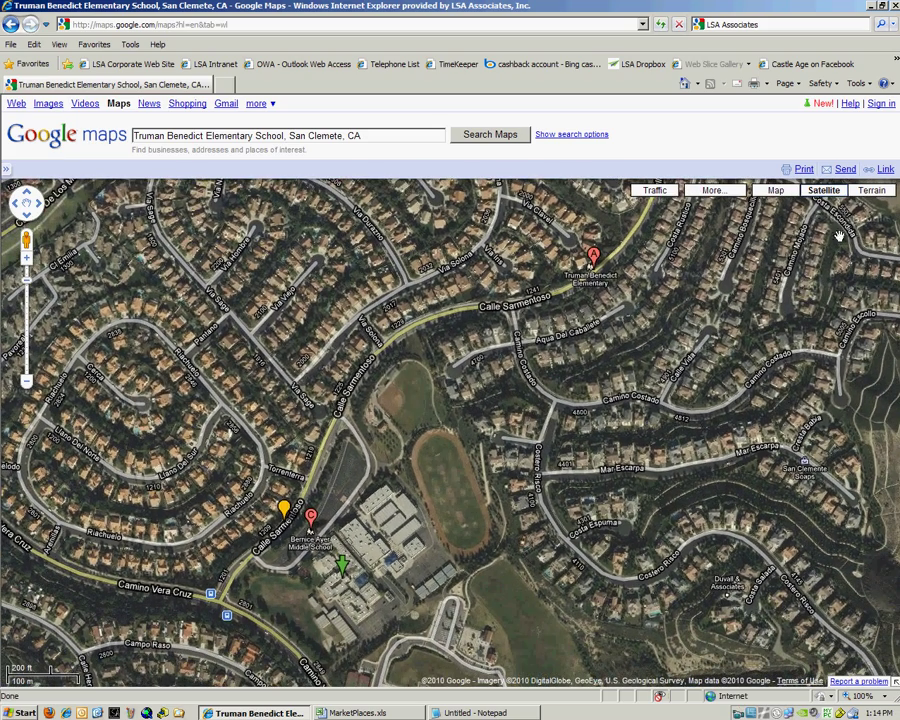
pyautogui.rightClick(385, 530)
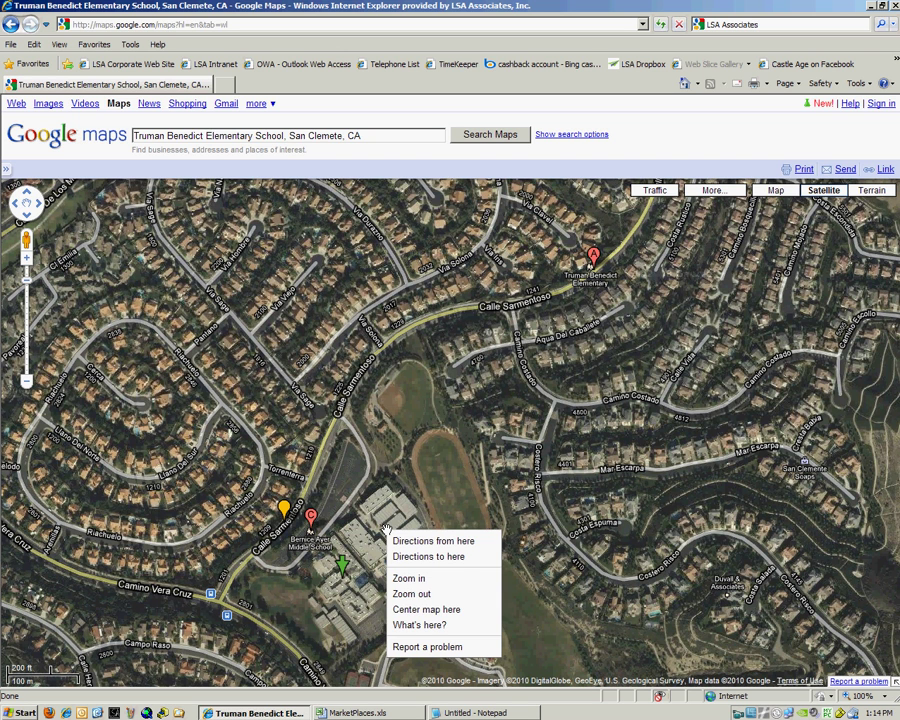
pyautogui.click(434, 625)
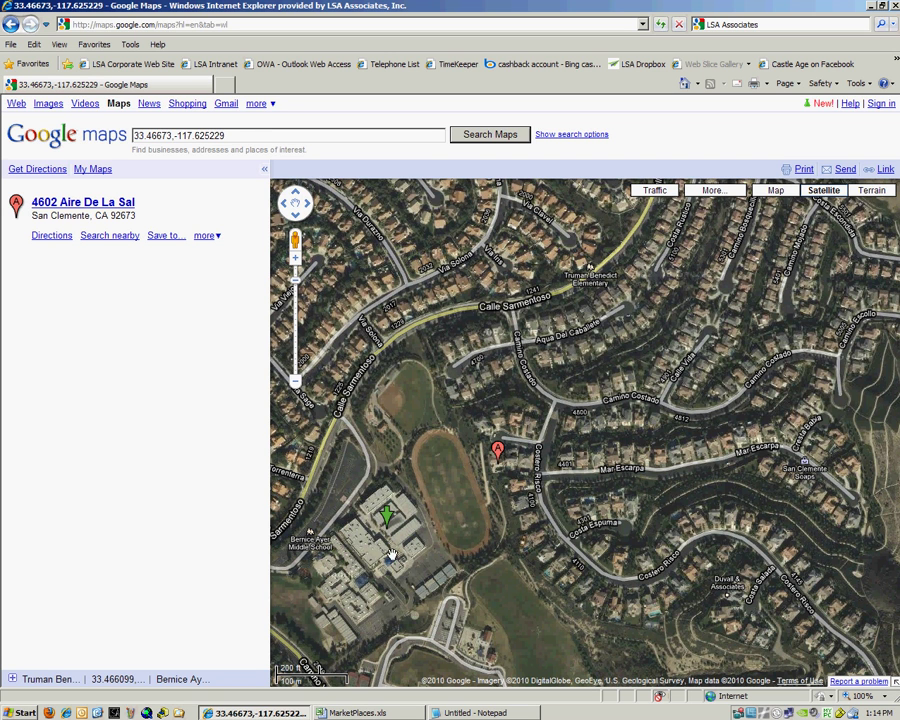
# - Copy the Auburn K-Mart's name, address and city (B10:D10) from MarketPlaces.xls for the map search
pyautogui.click(376, 713)
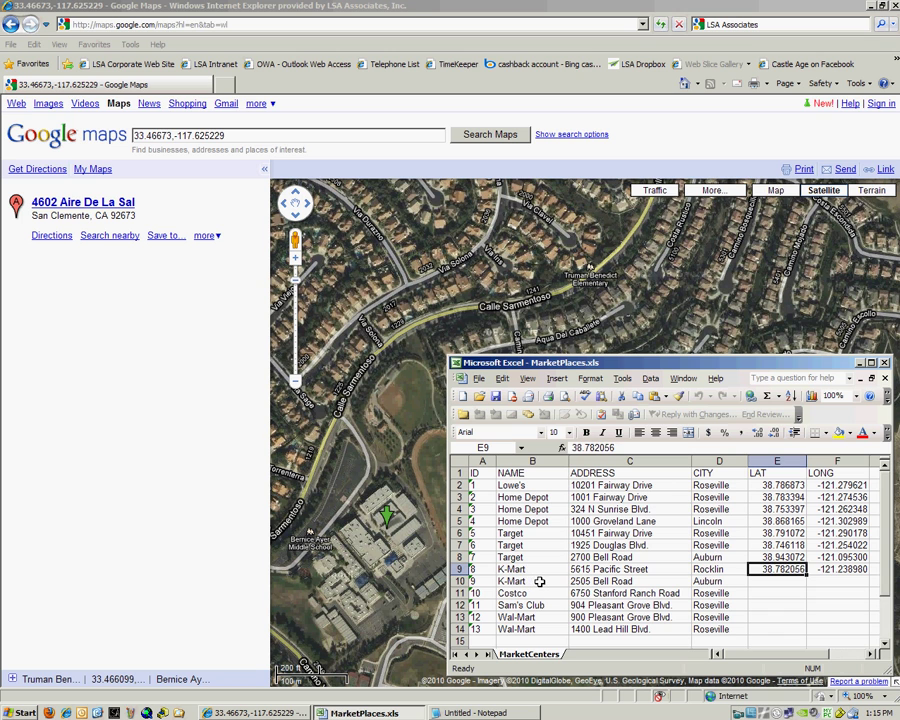
pyautogui.moveTo(535, 581); pyautogui.dragTo(720, 581)
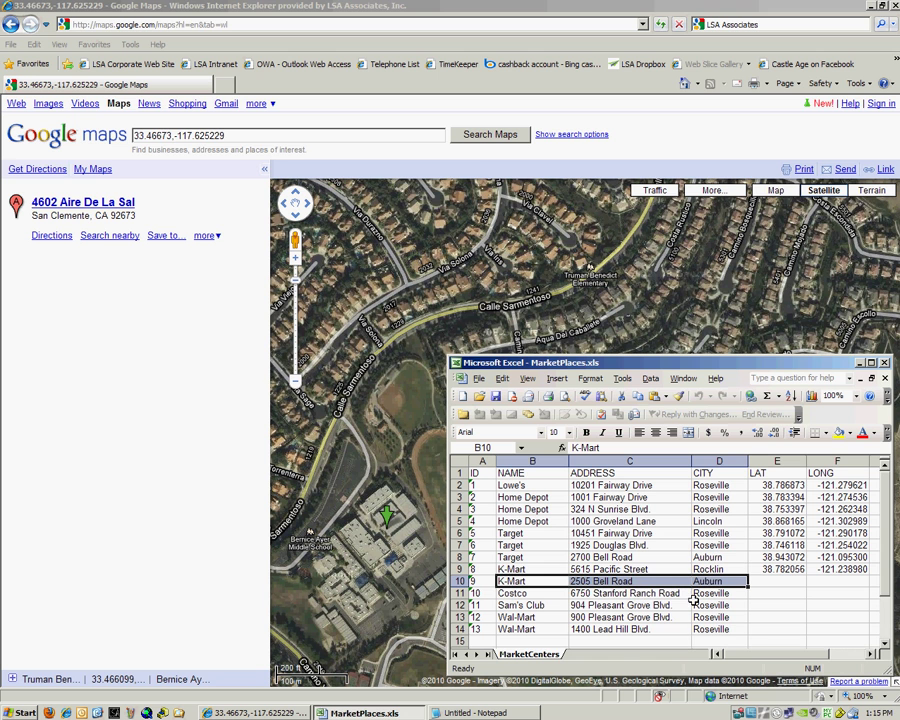
pyautogui.hotkey('ctrl', 'c')
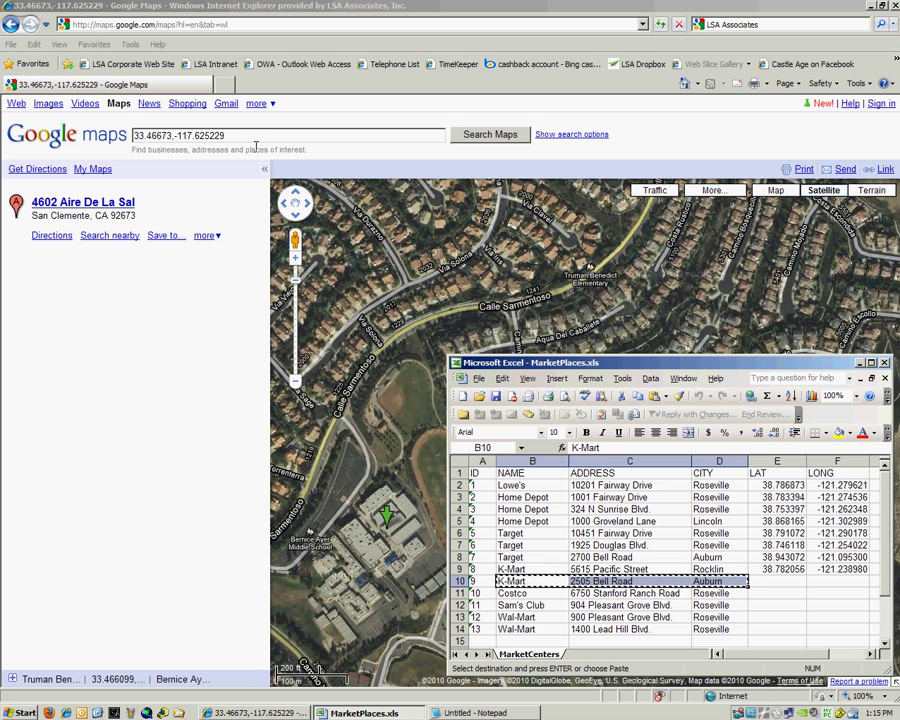
pyautogui.click(275, 135)
# - Search Maps for 'K-Mart 2505 Bell Road Auburn, CA' and zoom in on the store
pyautogui.hotkey('ctrl', 'v')
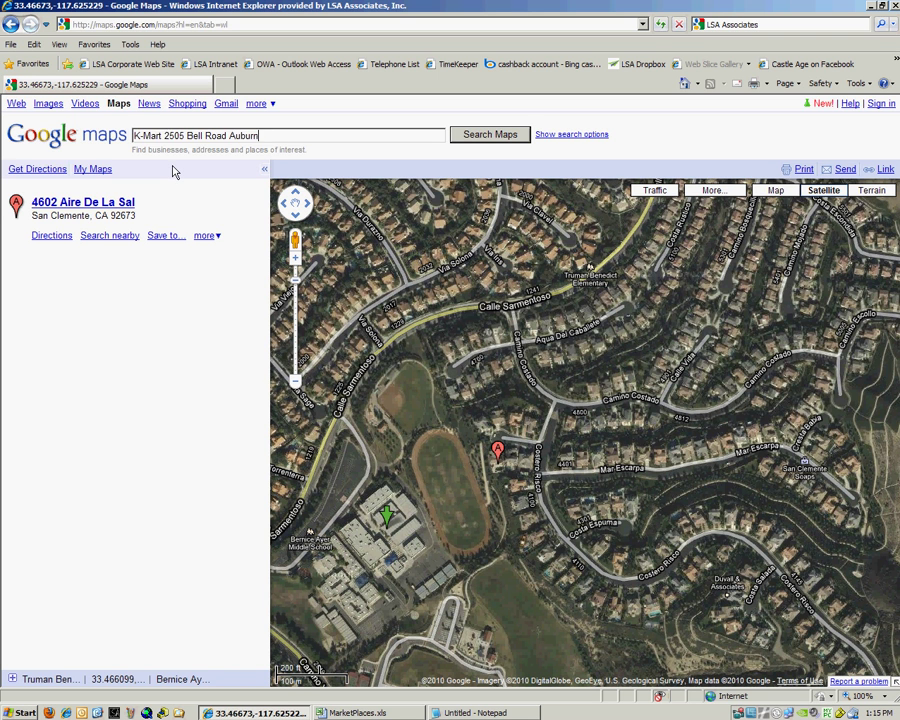
pyautogui.write(', CA')
pyautogui.click(503, 138)
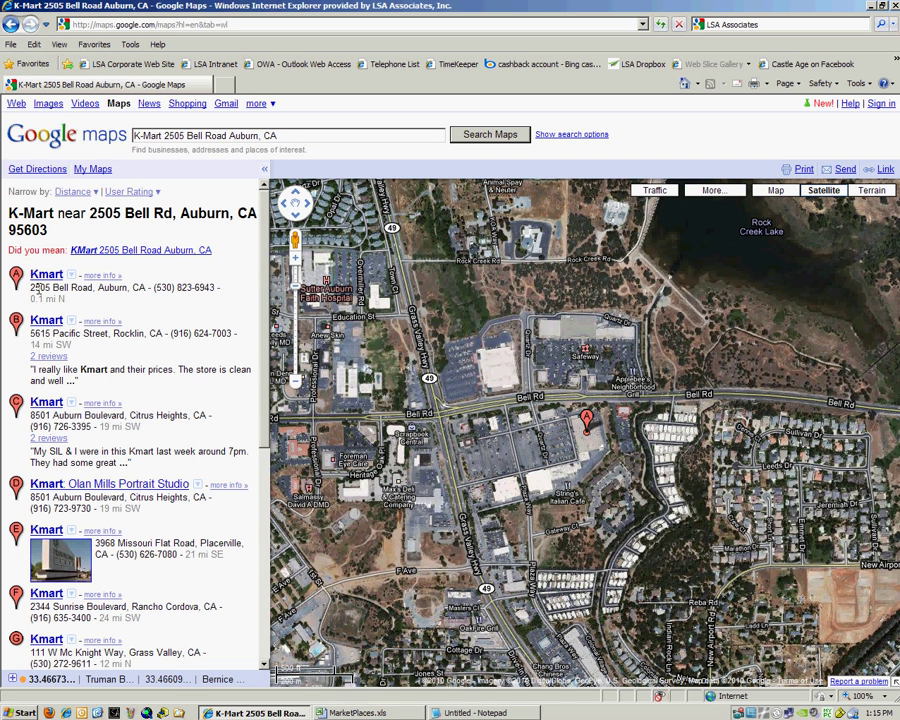
pyautogui.doubleClick(576, 435)
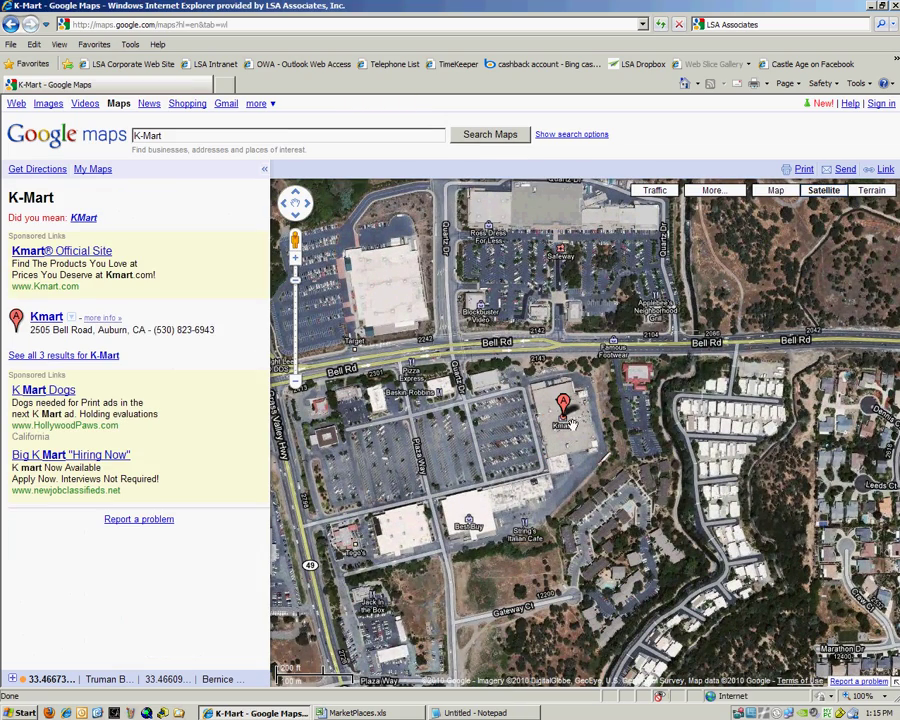
# - Get the store's coordinates 38.941495,-121.092435 with What's here? and select them for copying
pyautogui.rightClick(572, 425)
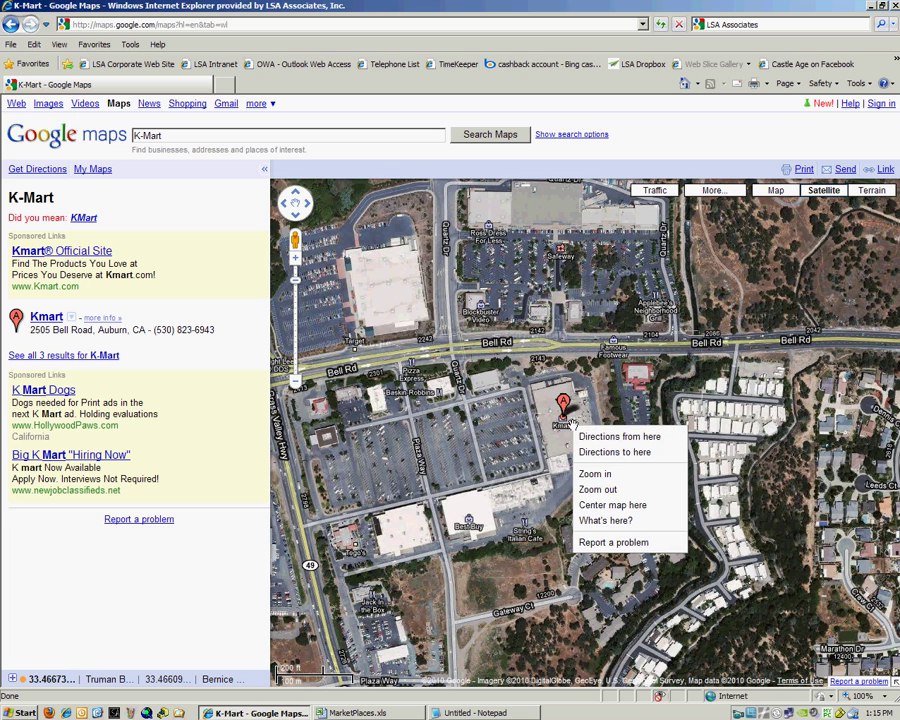
pyautogui.click(605, 520)
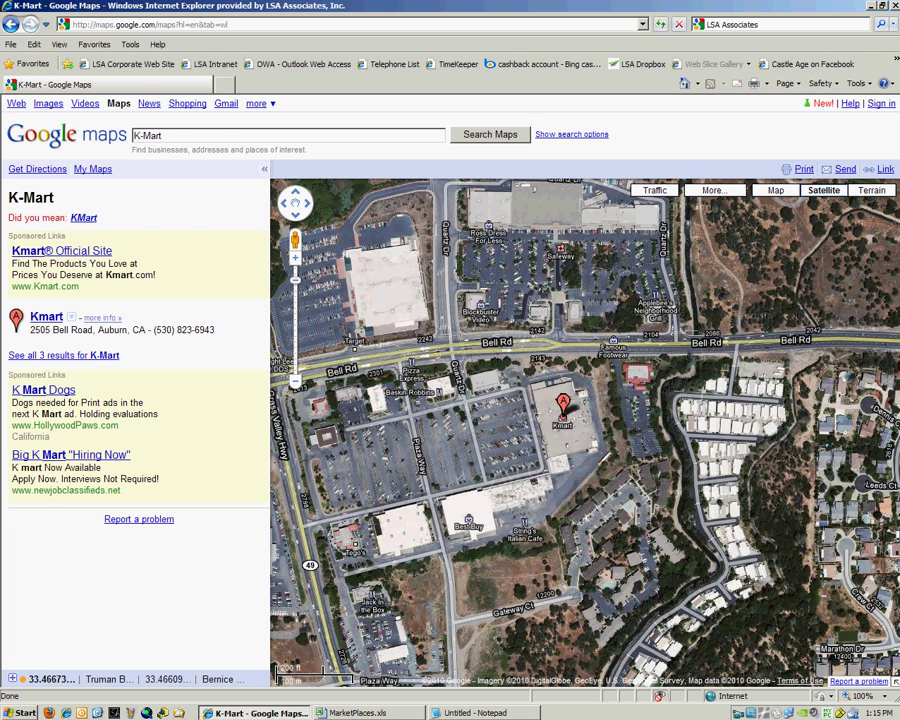
pyautogui.click(248, 132)
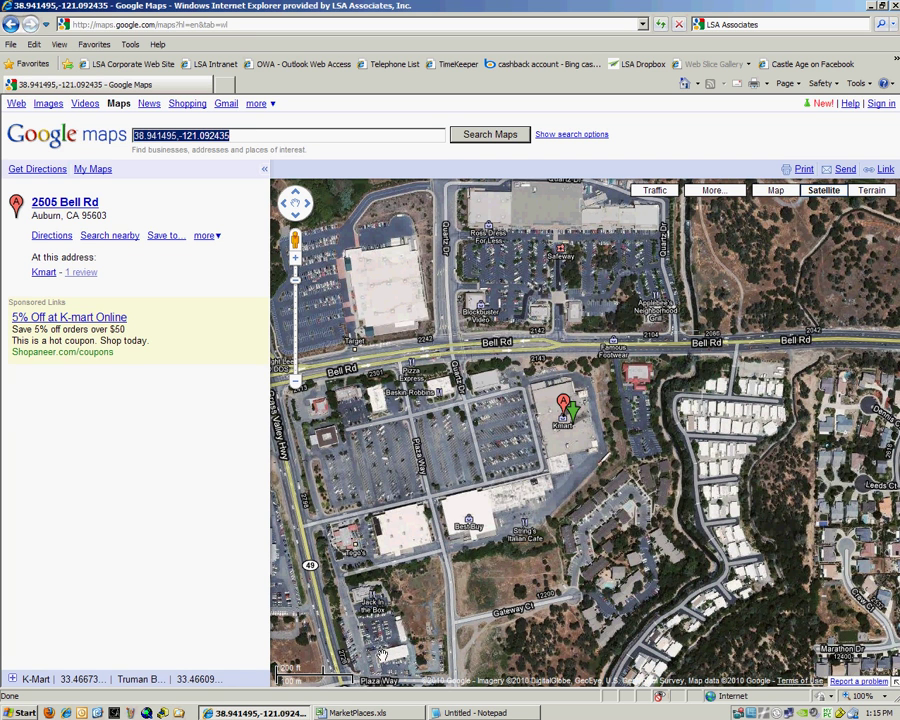
pyautogui.click(358, 713)
# - Split the pasted coordinates into E10 LAT 38.941495 and F10 LONG -121.092435
pyautogui.click(777, 581)
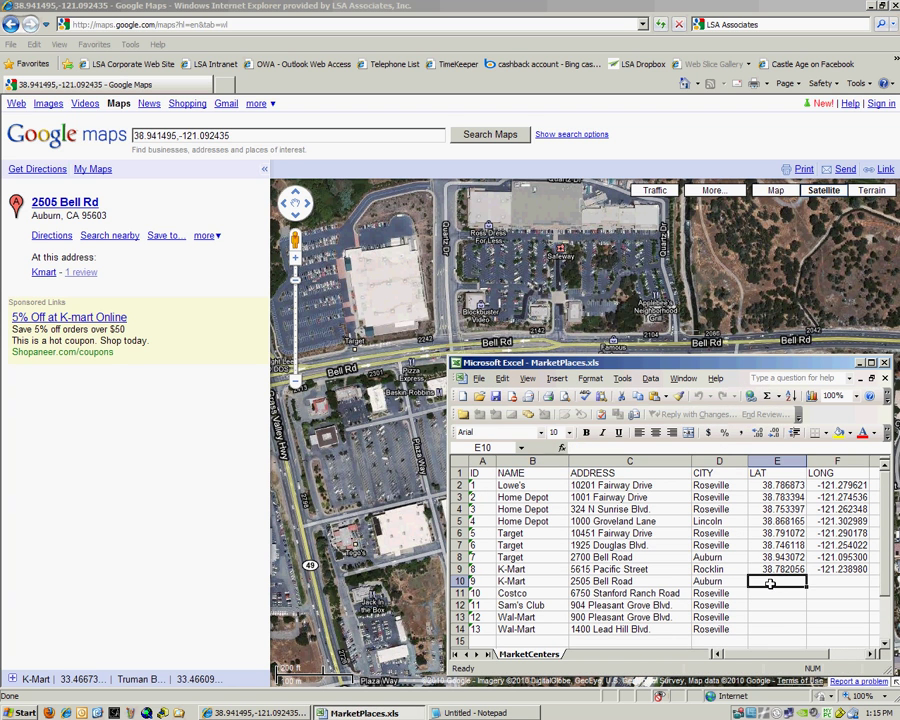
pyautogui.hotkey('ctrl', 'v')
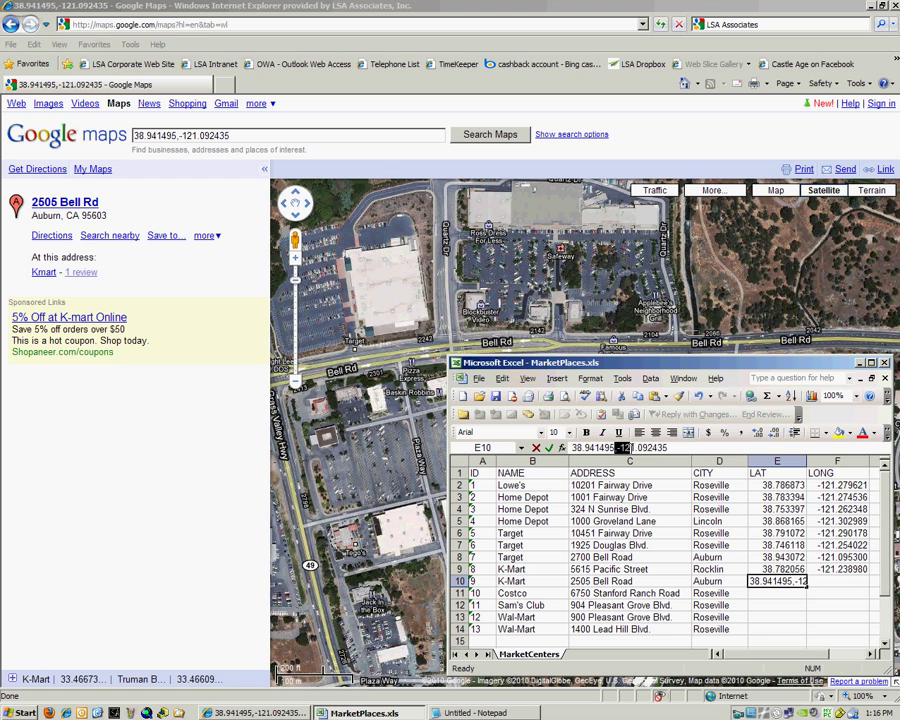
pyautogui.moveTo(617, 449); pyautogui.dragTo(673, 449)
pyautogui.hotkey('ctrl', 'x')
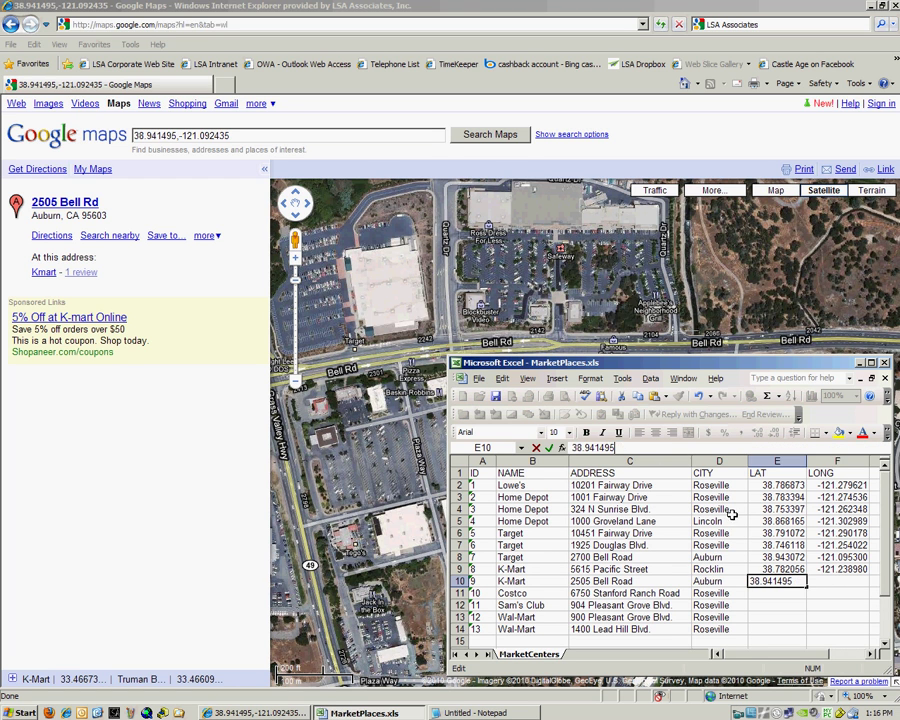
pyautogui.press('Tab')
pyautogui.hotkey('ctrl', 'v')
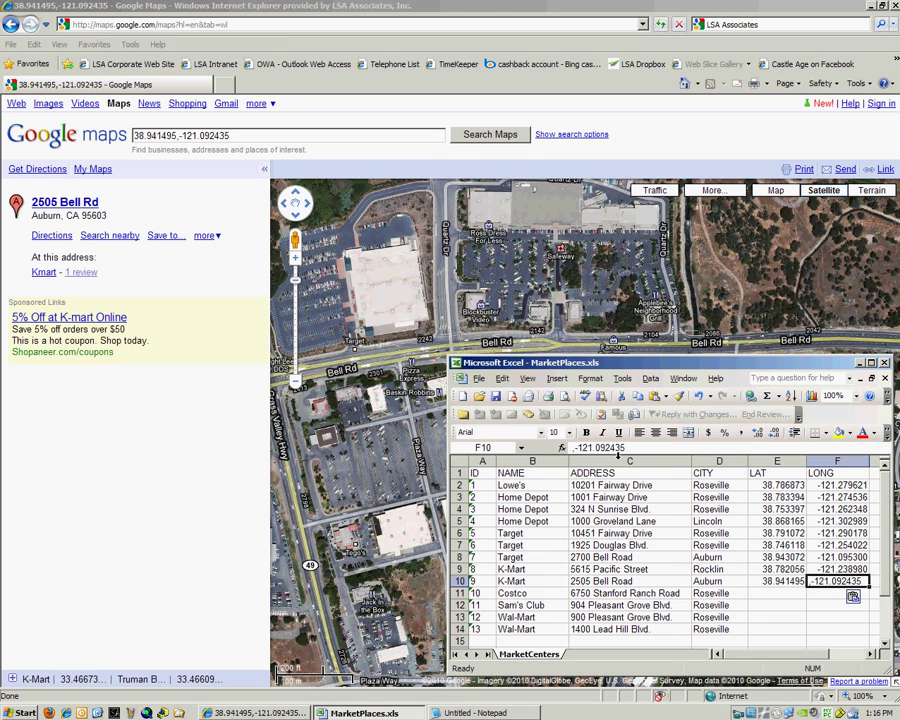
pyautogui.click(574, 448)
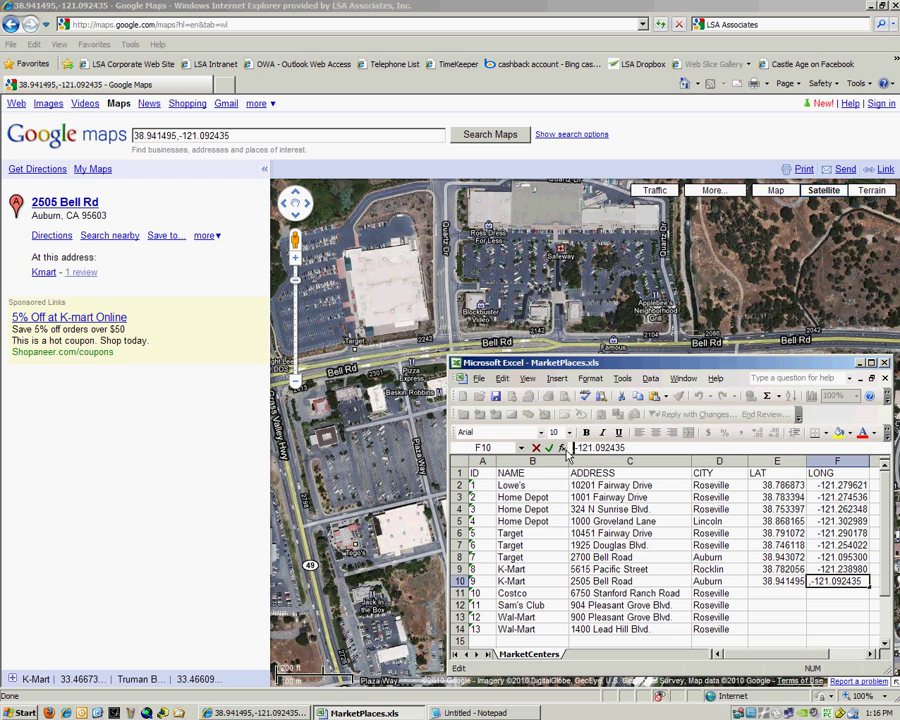
pyautogui.press('Return')
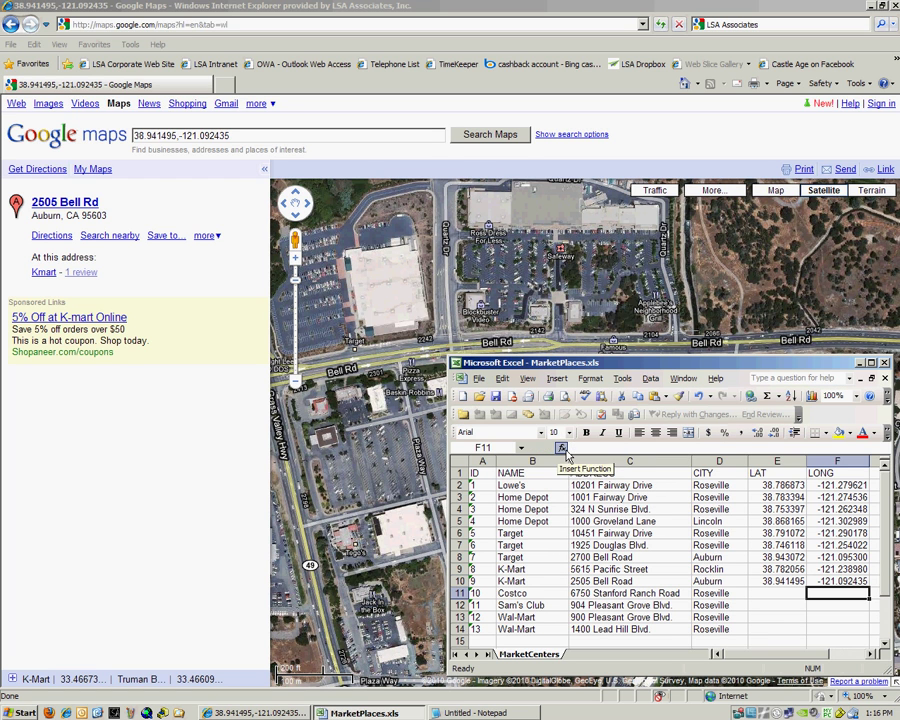